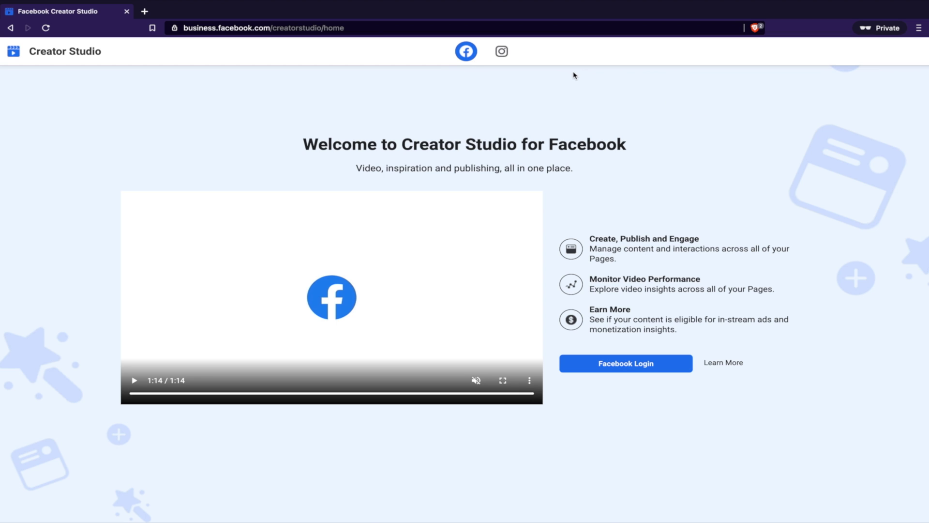
Open the Instagram post library and delete the eight photo posts dated 01/01/2021 to 01/26/2021, leaving out the 01/13/2021 video.
left_click(504, 53)
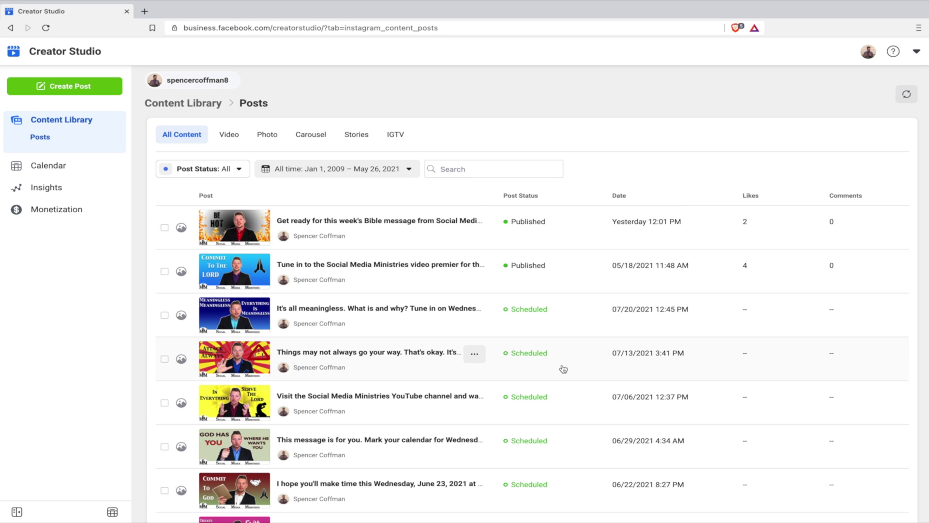
scroll(563, 369, "down", 9)
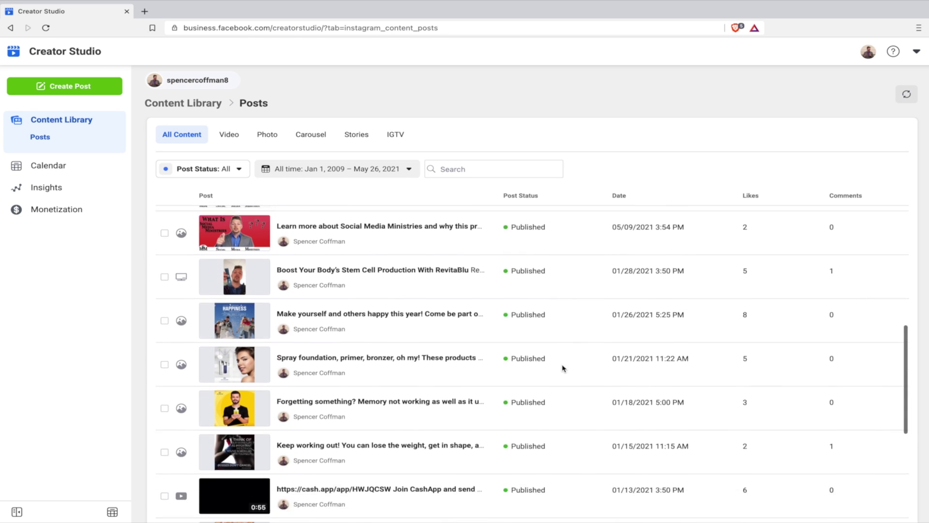
scroll(299, 282, "down", 1)
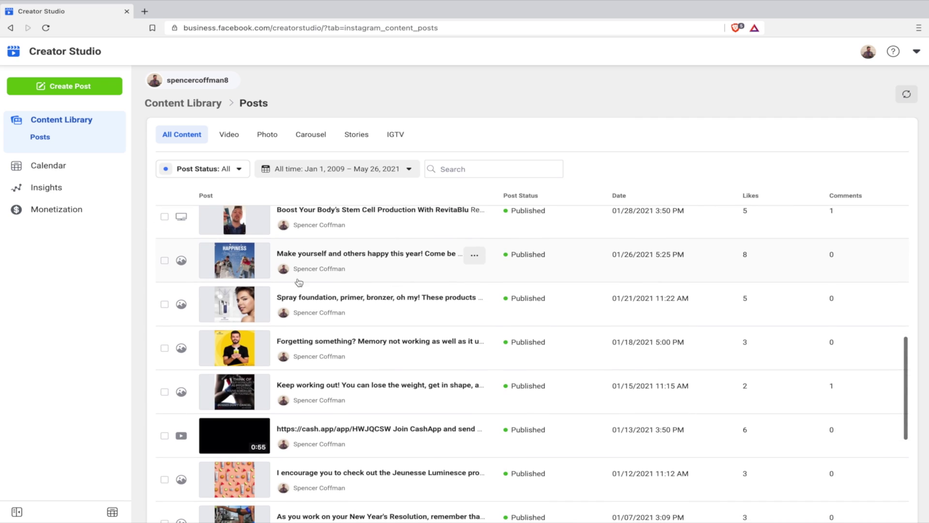
scroll(314, 276, "down", 1)
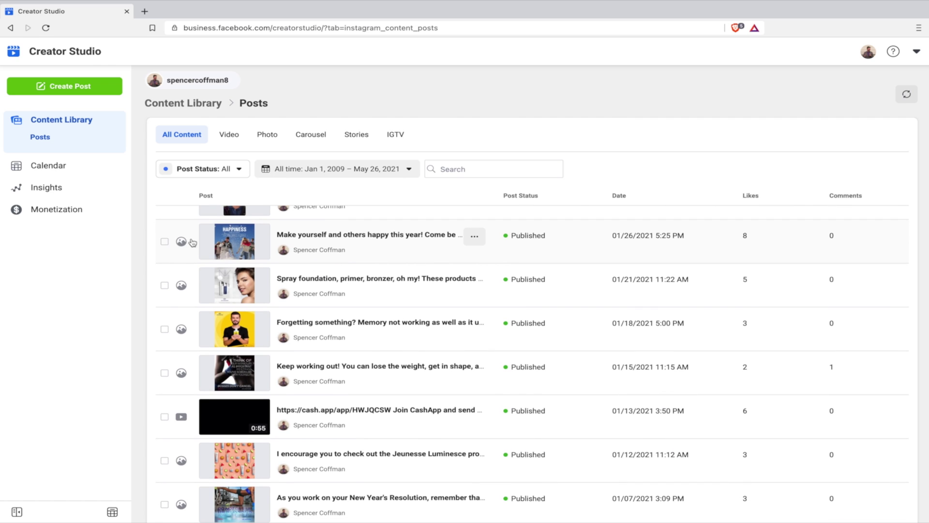
left_click(165, 242)
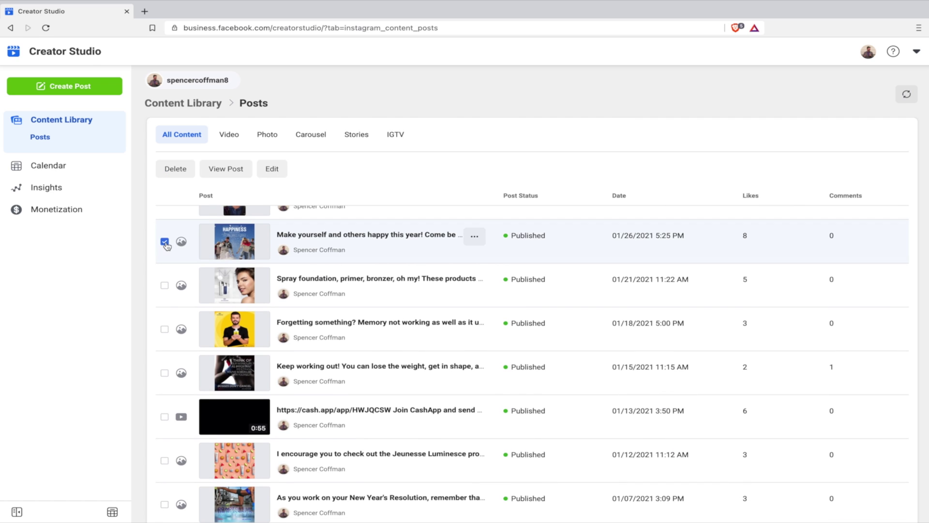
left_click(165, 286)
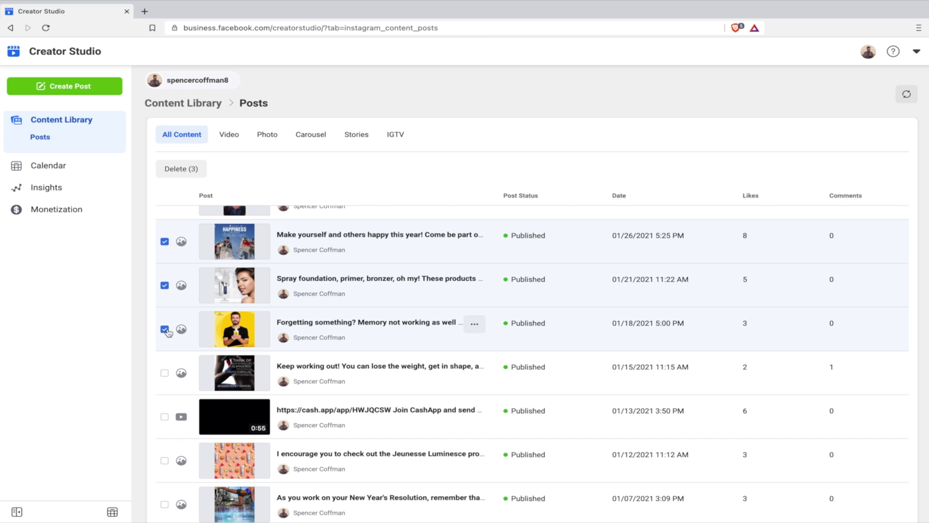
scroll(166, 378, "down", 2)
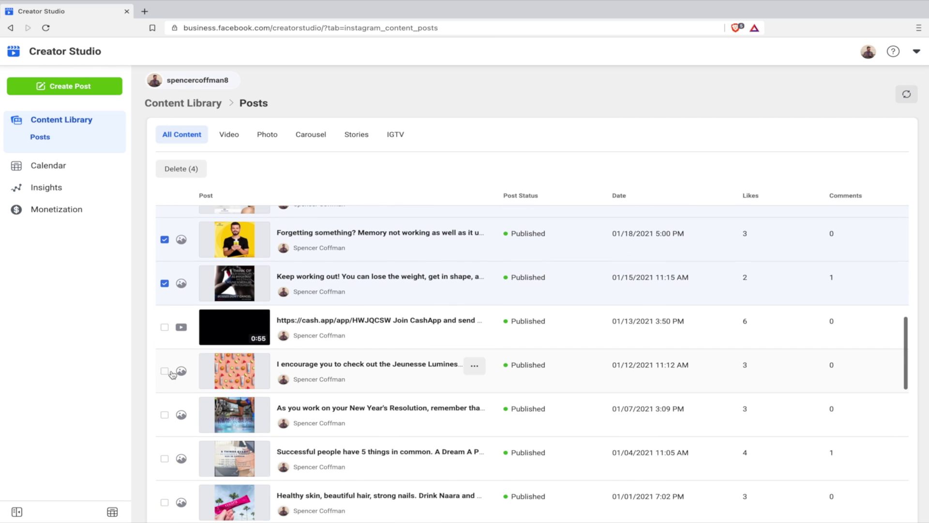
left_click(165, 372)
left_click(164, 415)
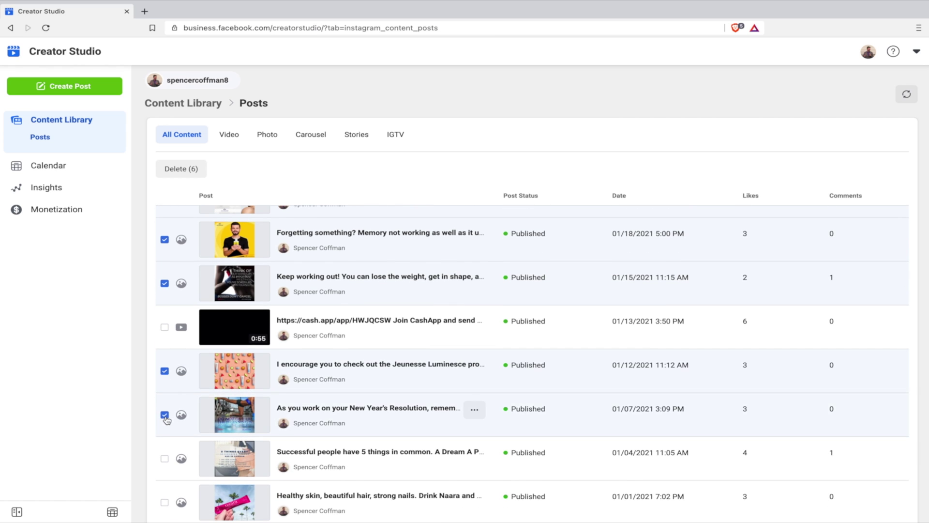
scroll(166, 412, "down", 1)
left_click(164, 400)
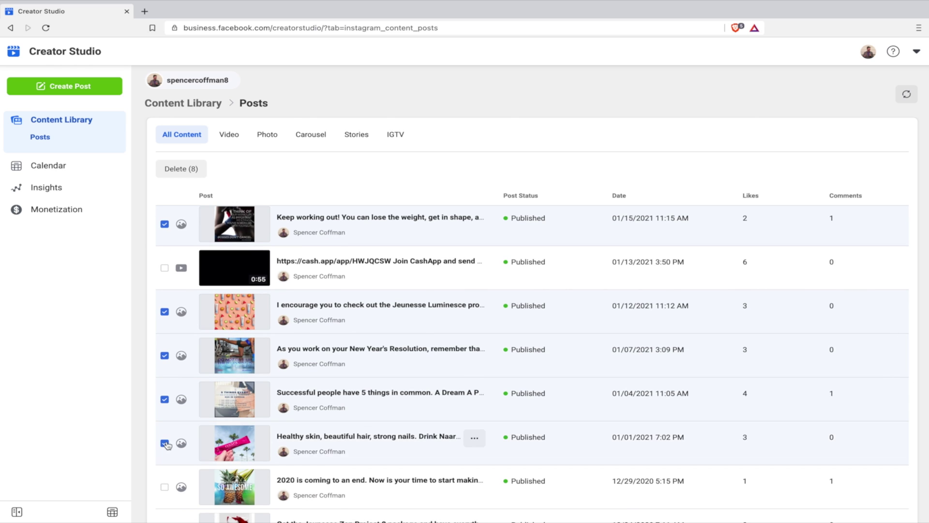
scroll(166, 444, "up", 2)
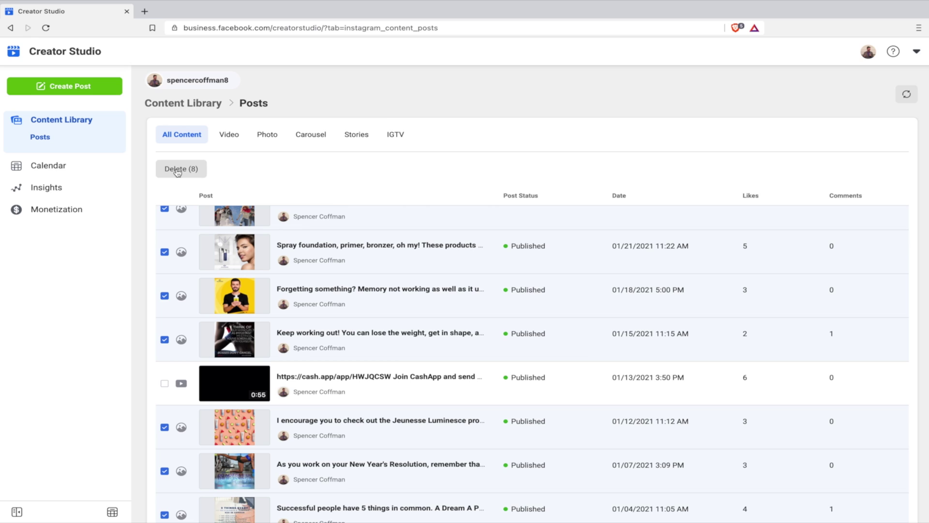
left_click(178, 171)
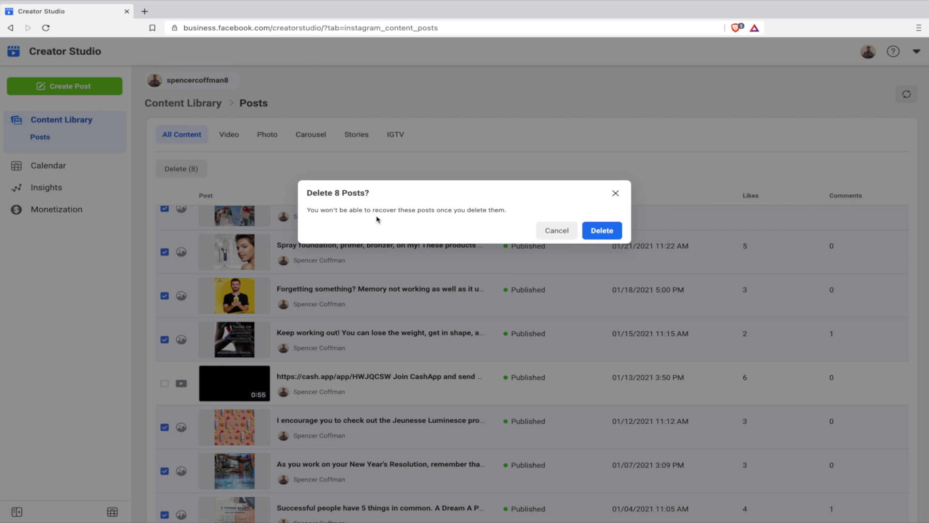
left_click(608, 233)
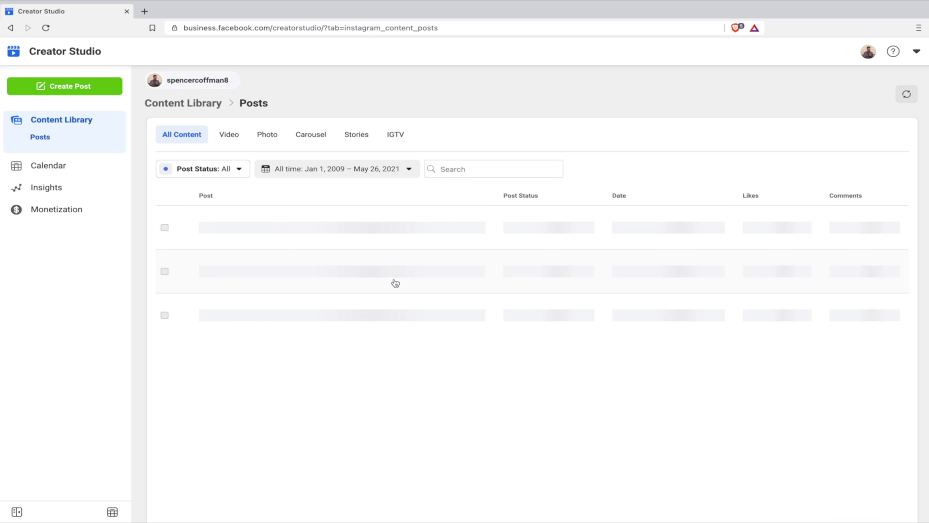
Delete the photo post from 12/29/2020 that begins "2020 is coming to an end".
scroll(396, 283, "down", 15)
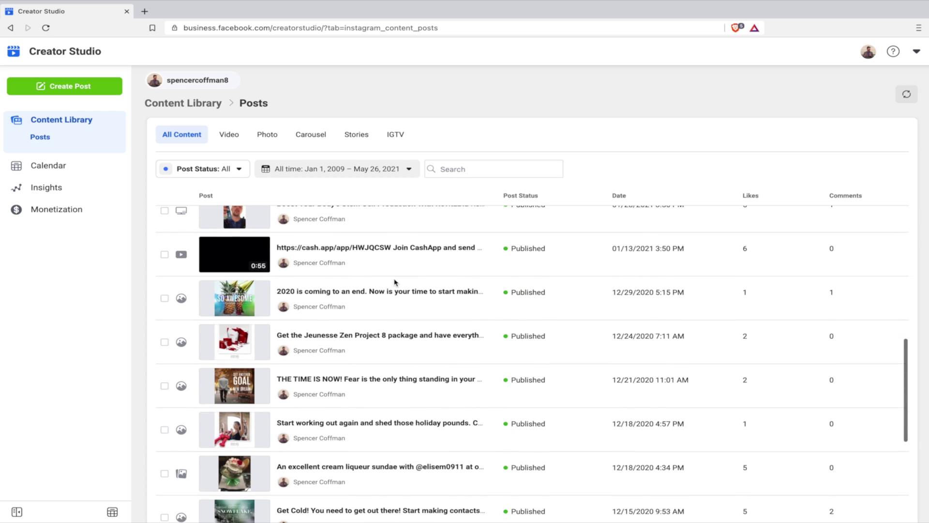
scroll(320, 287, "down", 3)
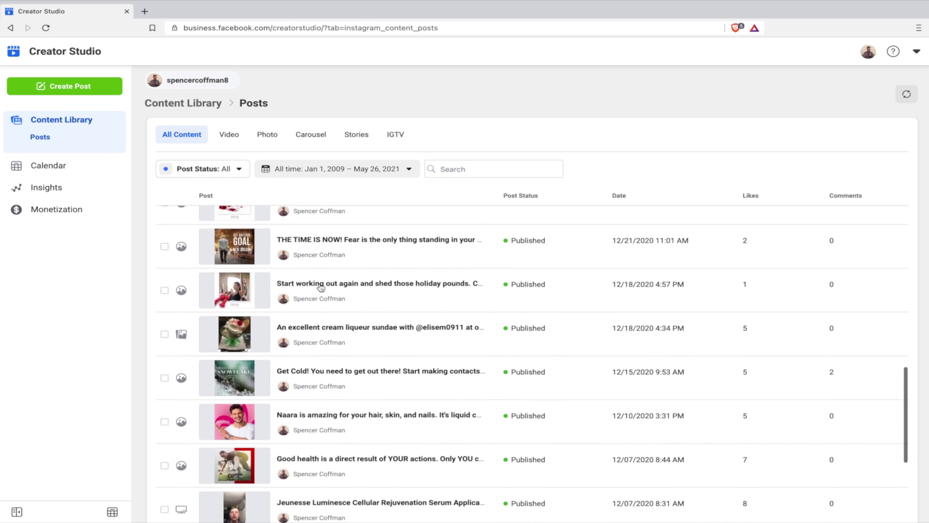
scroll(290, 324, "up", 2)
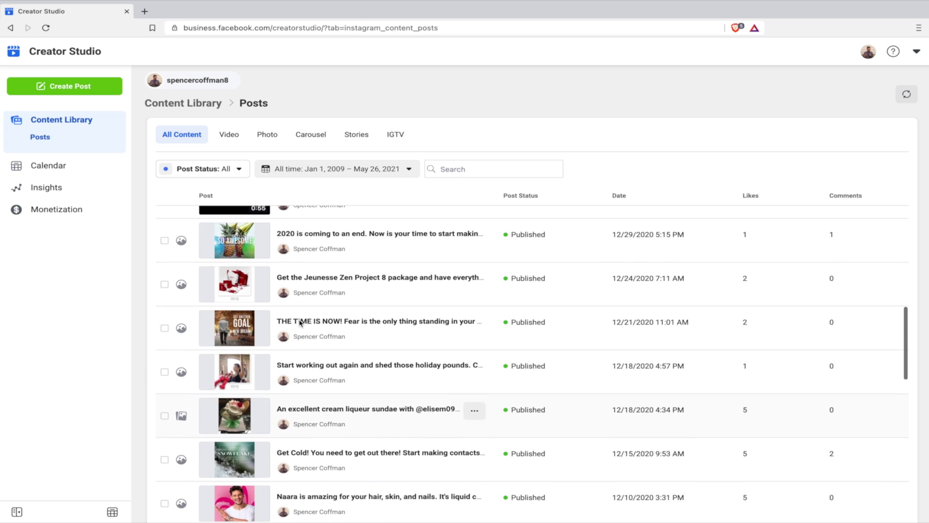
left_click(164, 241)
left_click(175, 169)
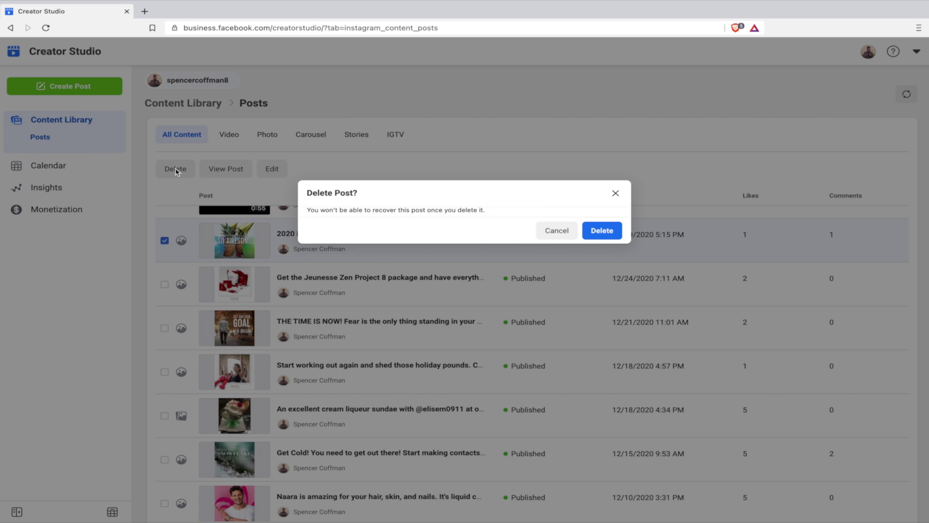
left_click(602, 232)
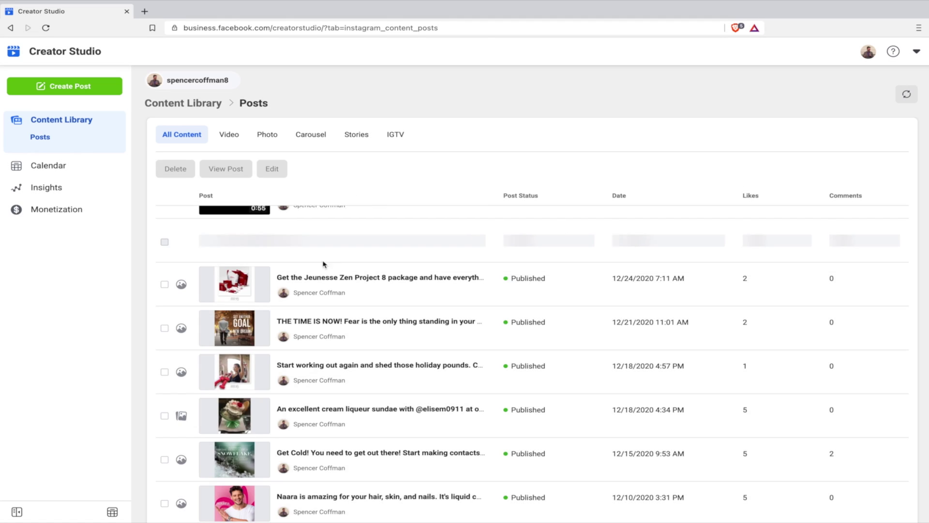
Look through the remaining older Instagram posts, back to those from November 2020.
scroll(323, 265, "down", 15)
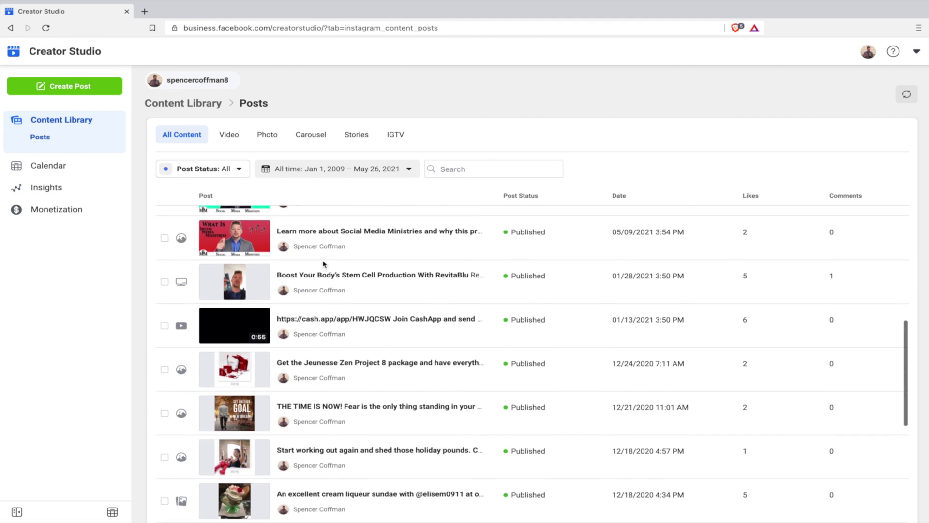
scroll(271, 291, "down", 2)
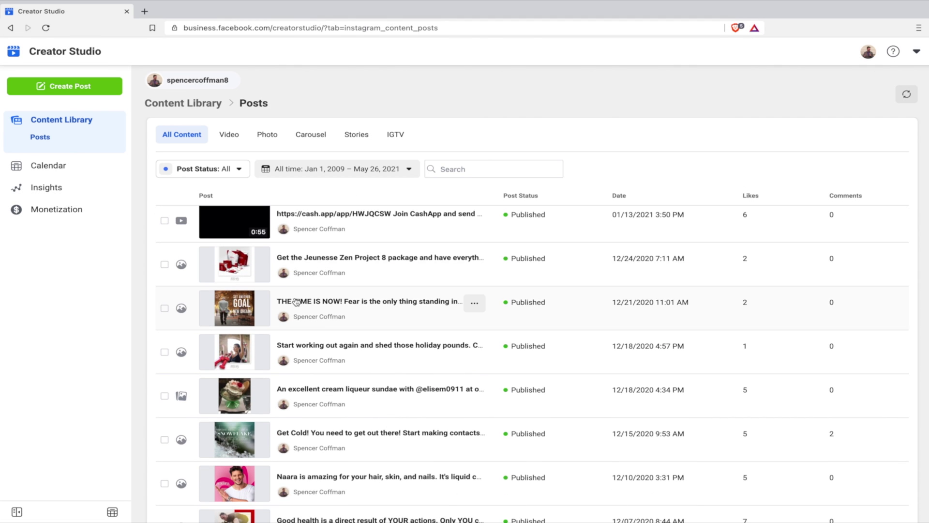
scroll(296, 307, "down", 1)
scroll(297, 266, "down", 4)
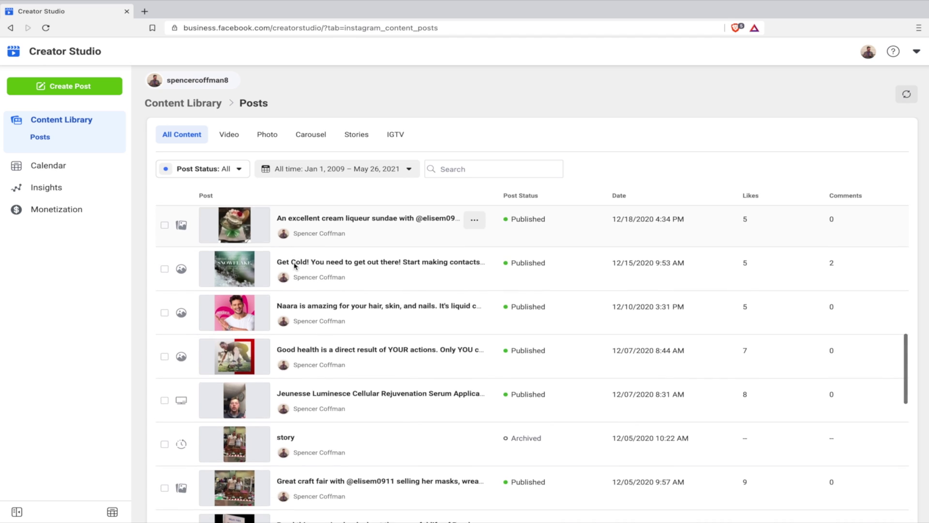
scroll(295, 265, "down", 1)
scroll(295, 266, "up", 1)
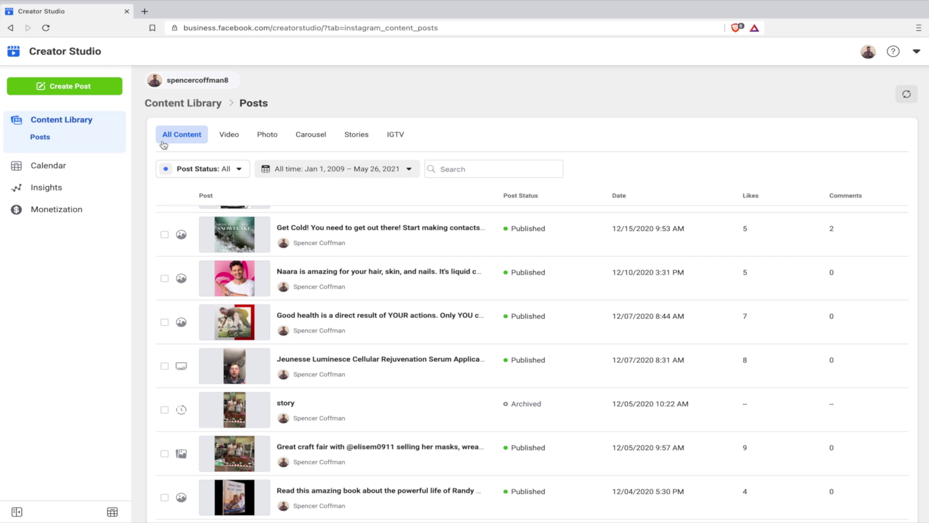
scroll(229, 291, "down", 5)
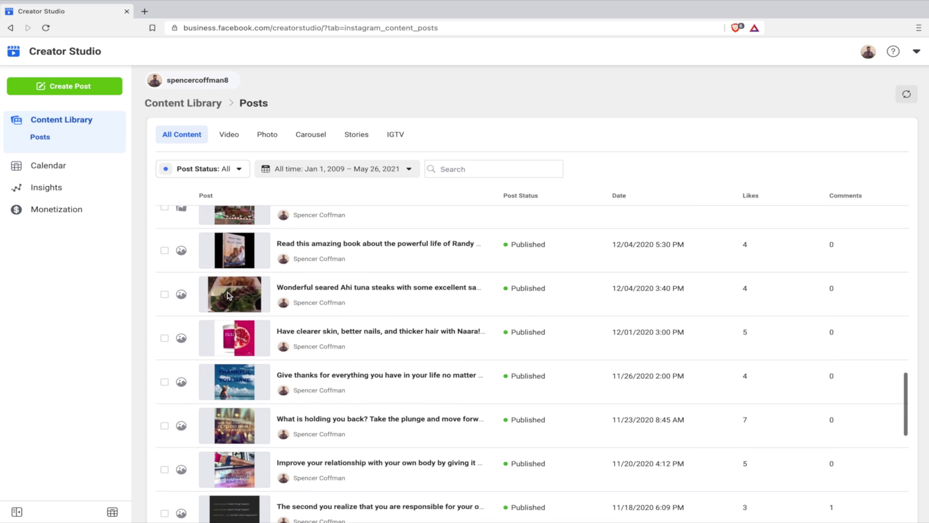
View the posts filtered by Photo, Video, Carousel, Stories and IGTV in turn, ending on All Content.
left_click(263, 139)
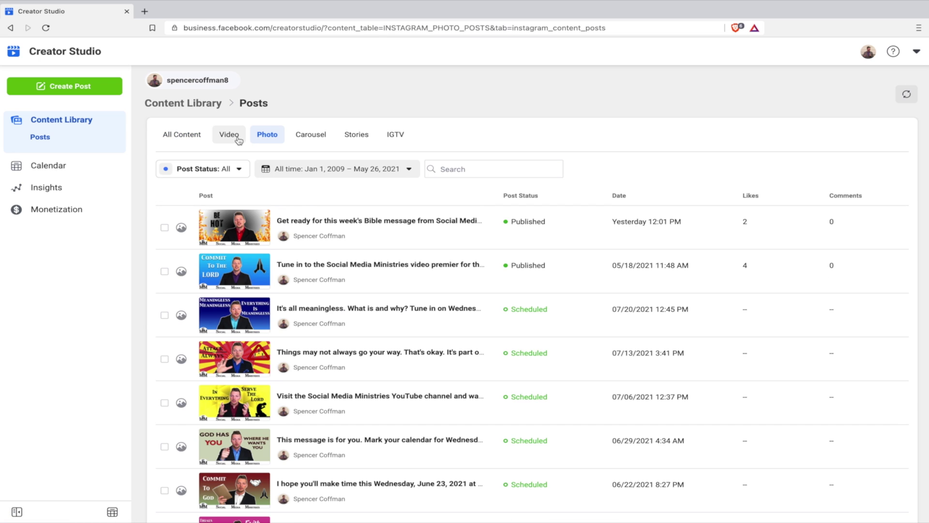
left_click(239, 141)
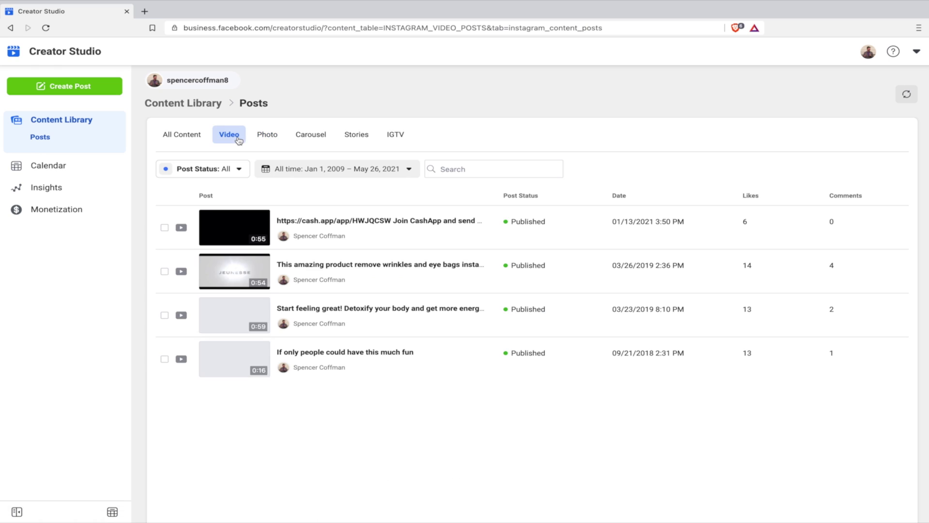
left_click(322, 140)
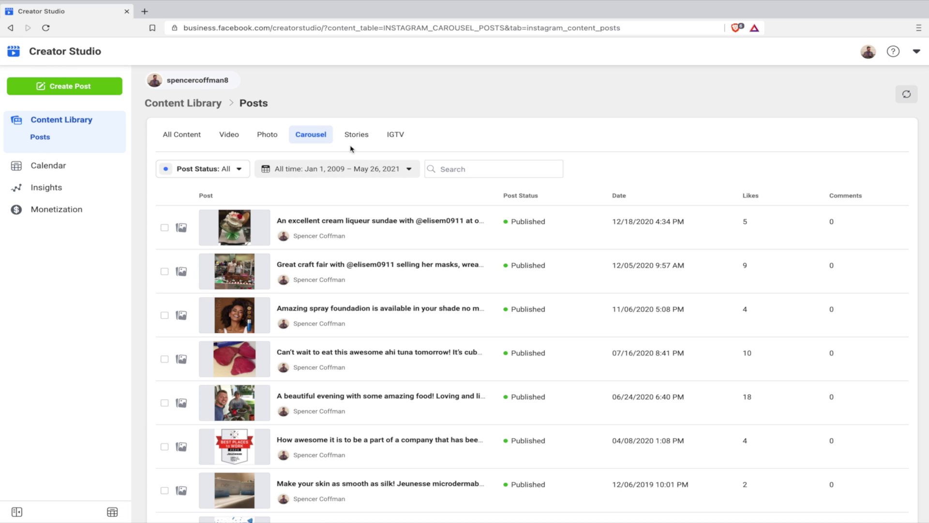
left_click(353, 140)
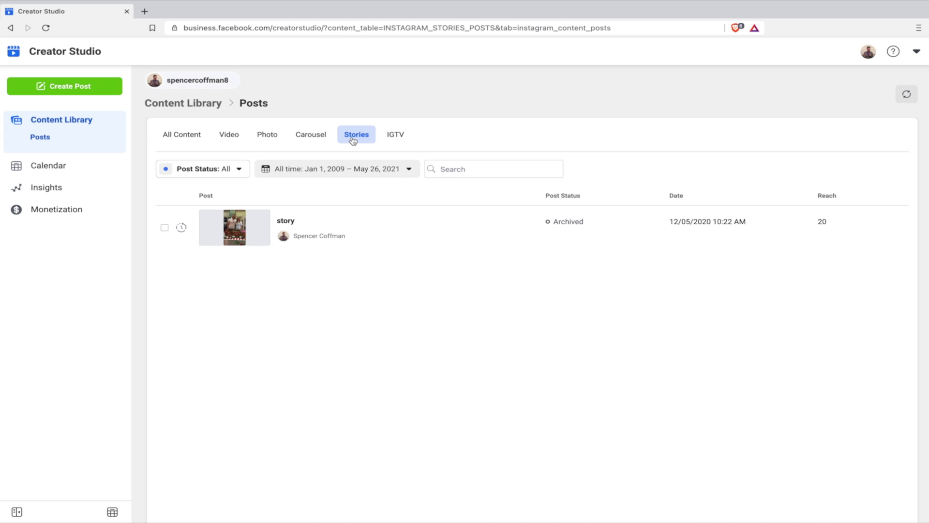
left_click(396, 137)
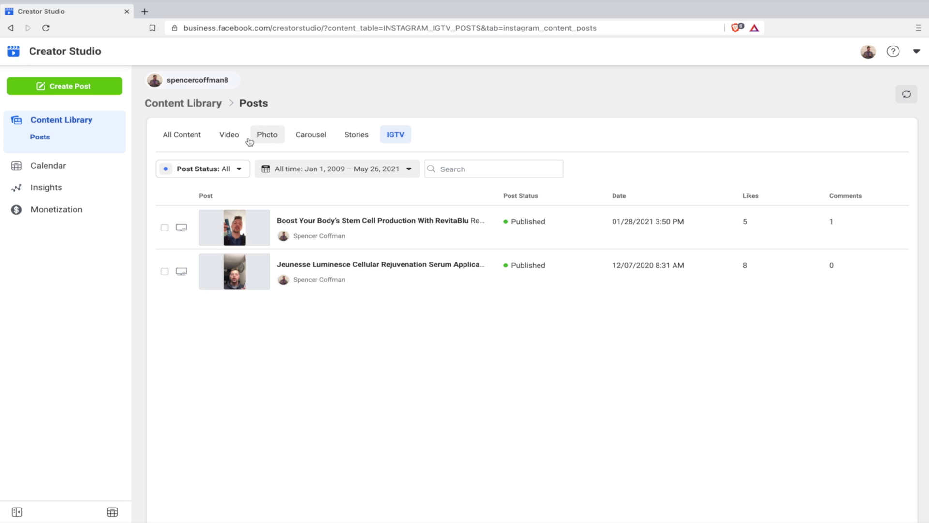
left_click(190, 138)
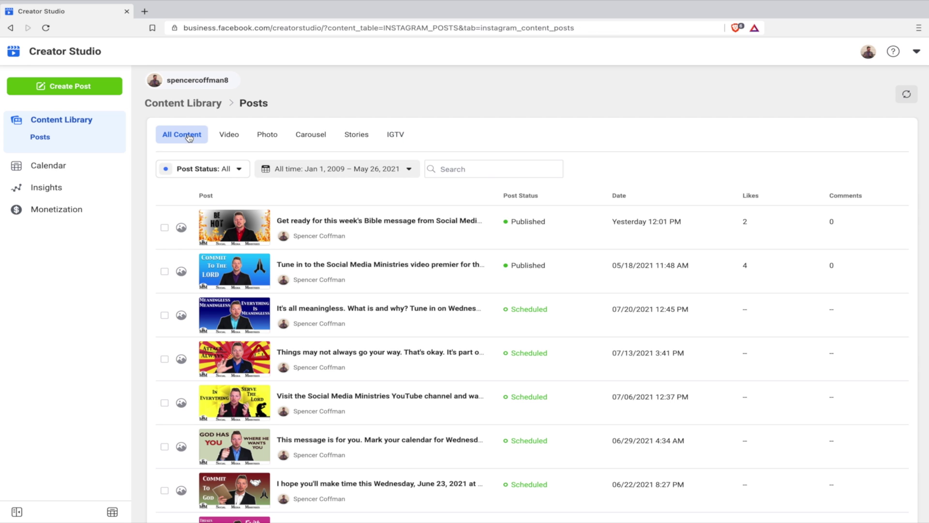